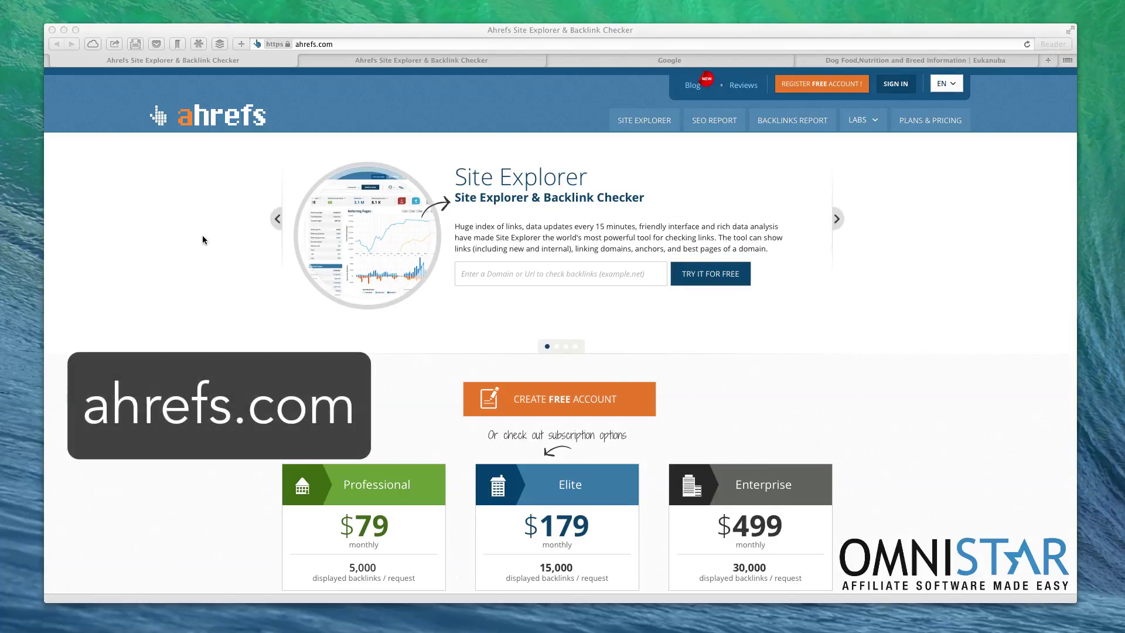
Scroll the Ahrefs homepage to the pricing cards, then return to the signed-in Site Explorer tab
scroll(256, 198, "down", 1)
scroll(256, 198, "down", 3)
scroll(256, 195, "down", 2)
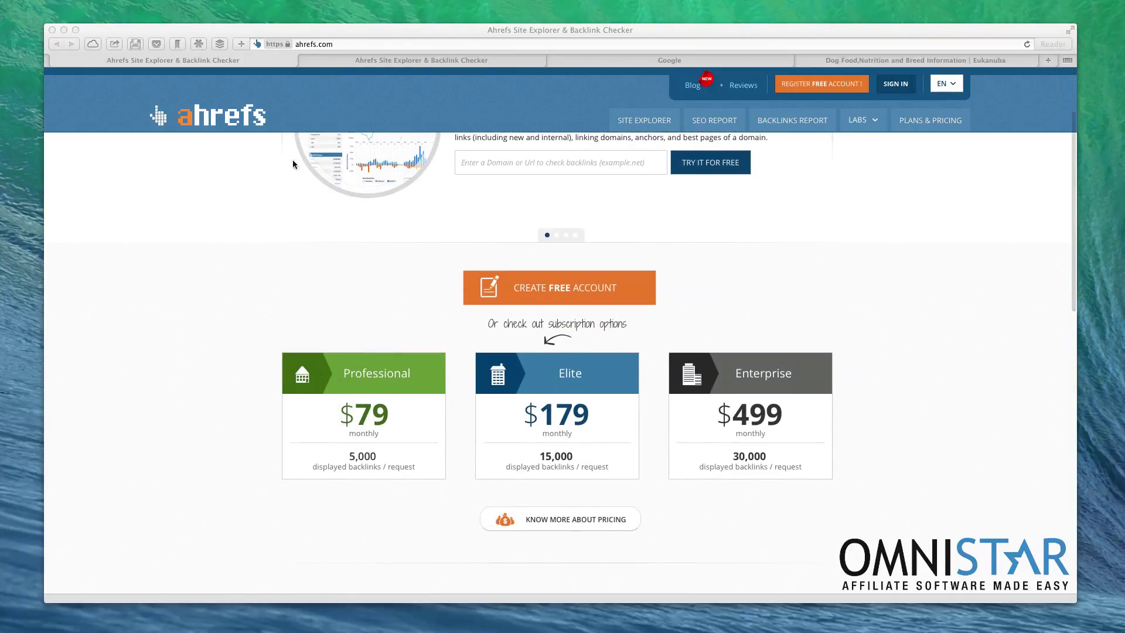
left_click(413, 61)
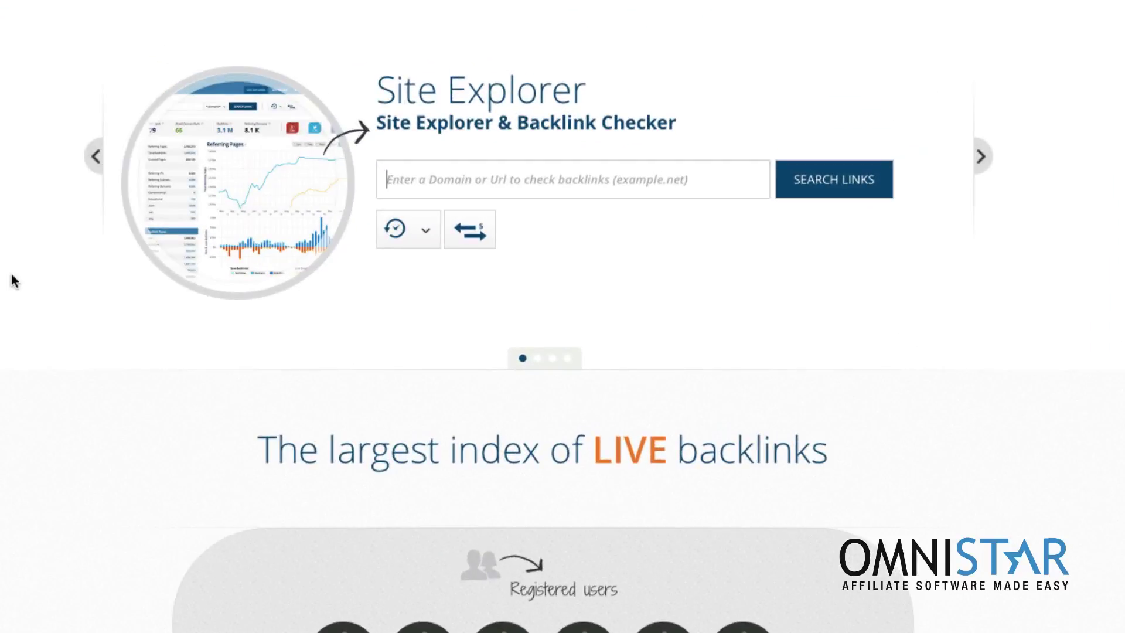
Run a Site Explorer backlink check on petsmart.com and open its inbound links list
type("pets")
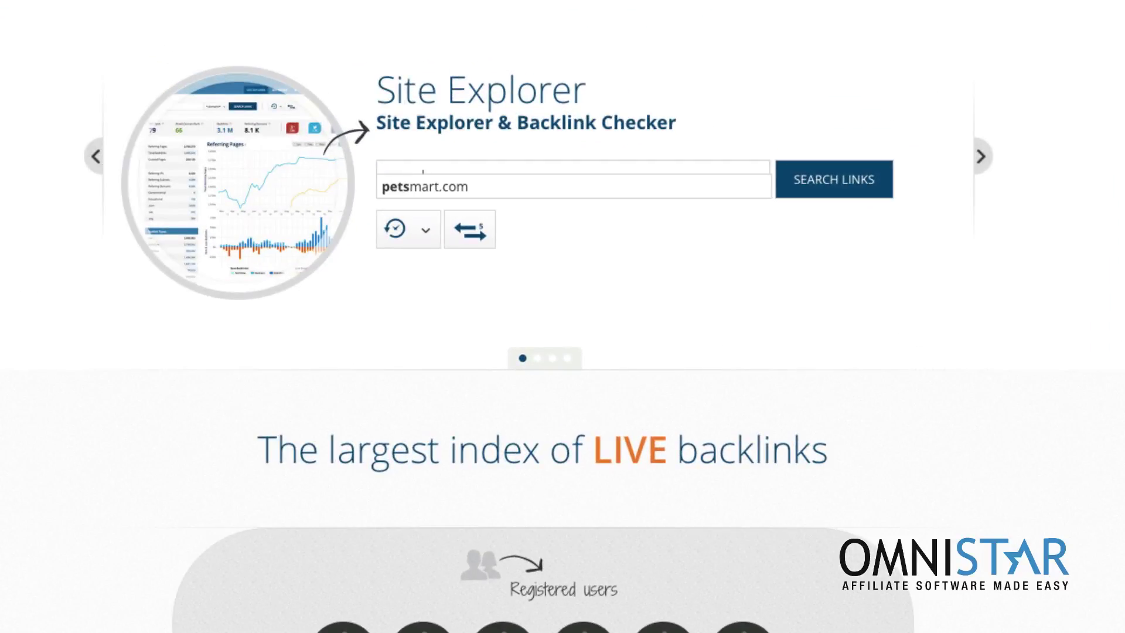
type("mart")
left_click(463, 186)
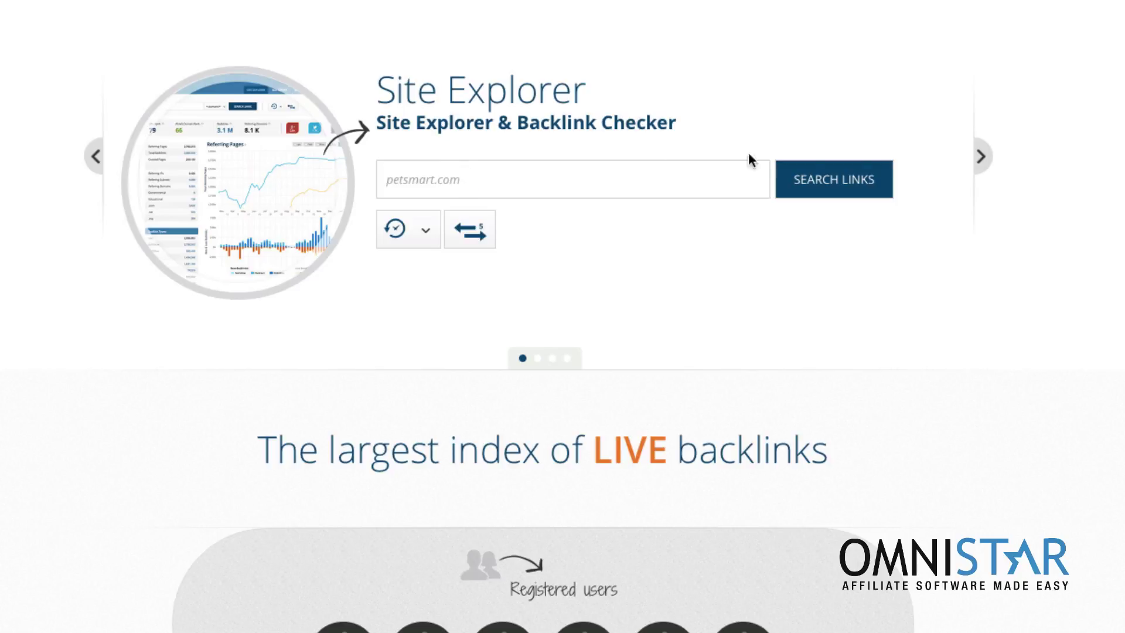
left_click(841, 184)
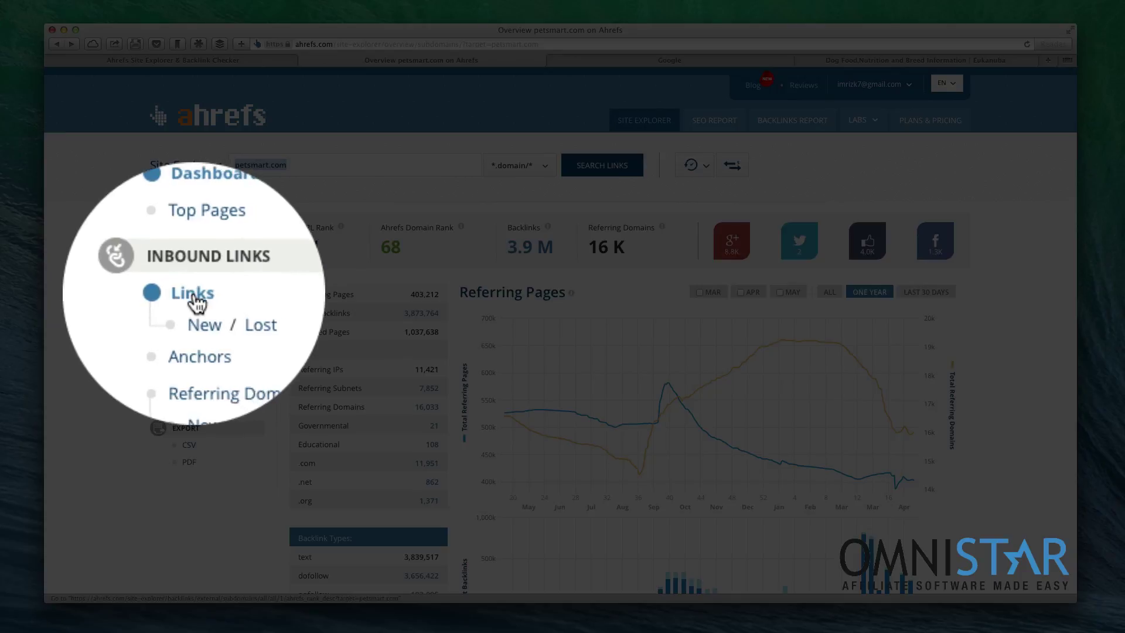
left_click(194, 295)
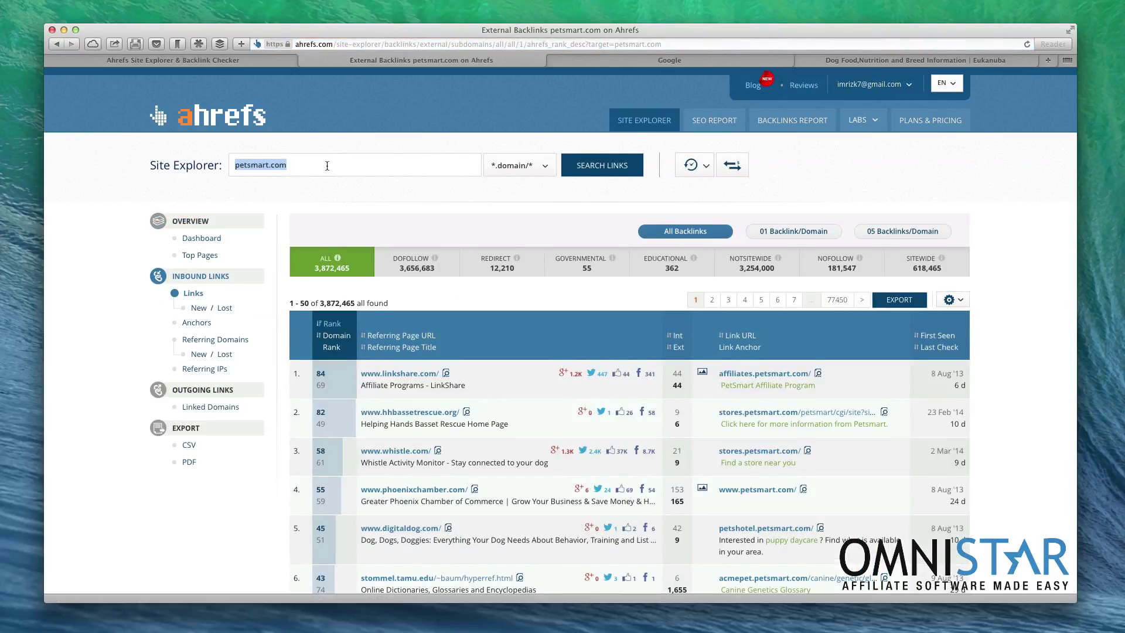
Scroll through the 3,872,465 petsmart.com backlinks, then move to the Google tab
scroll(327, 166, "down", 6)
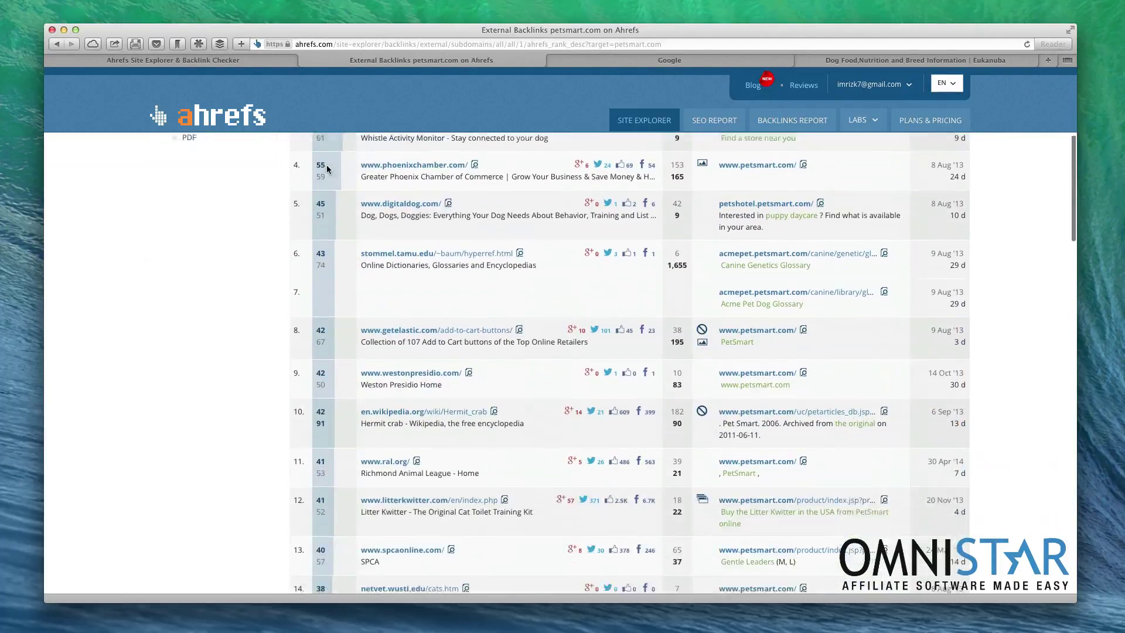
scroll(327, 169, "down", 5)
scroll(327, 235, "down", 2)
scroll(441, 286, "up", 15)
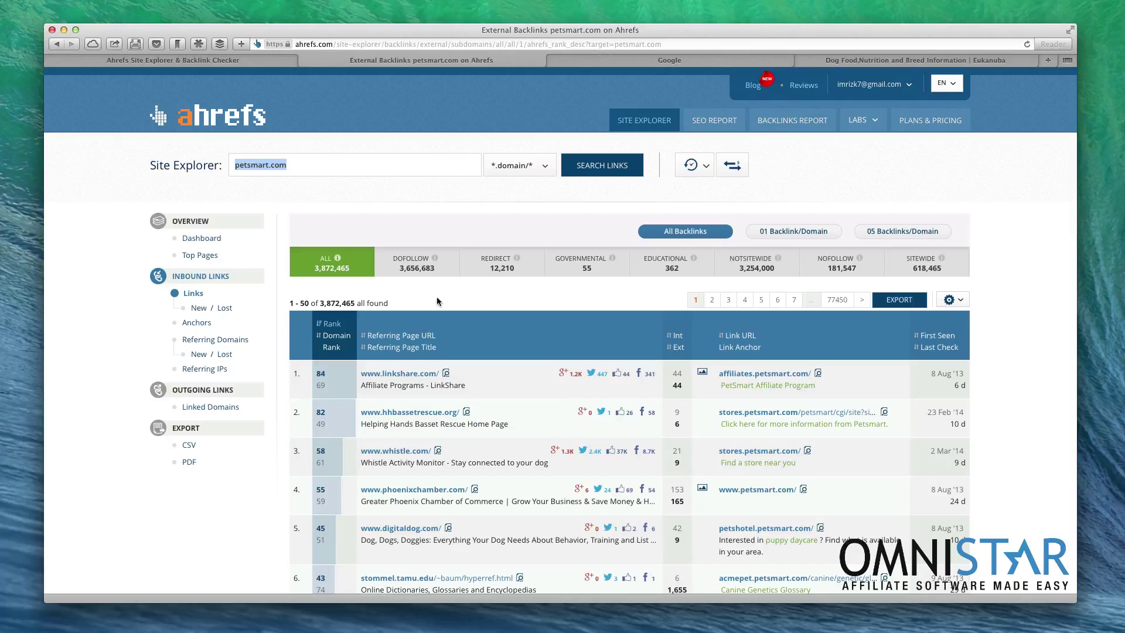
scroll(408, 301, "down", 5)
scroll(409, 300, "down", 1)
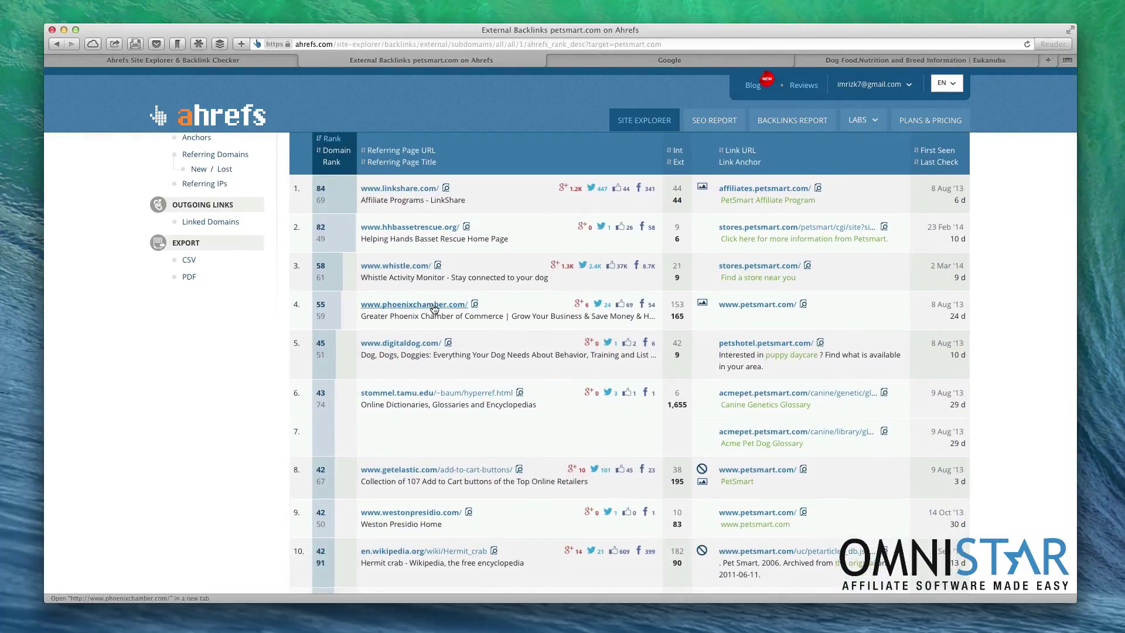
scroll(237, 314, "up", 2)
scroll(237, 312, "up", 1)
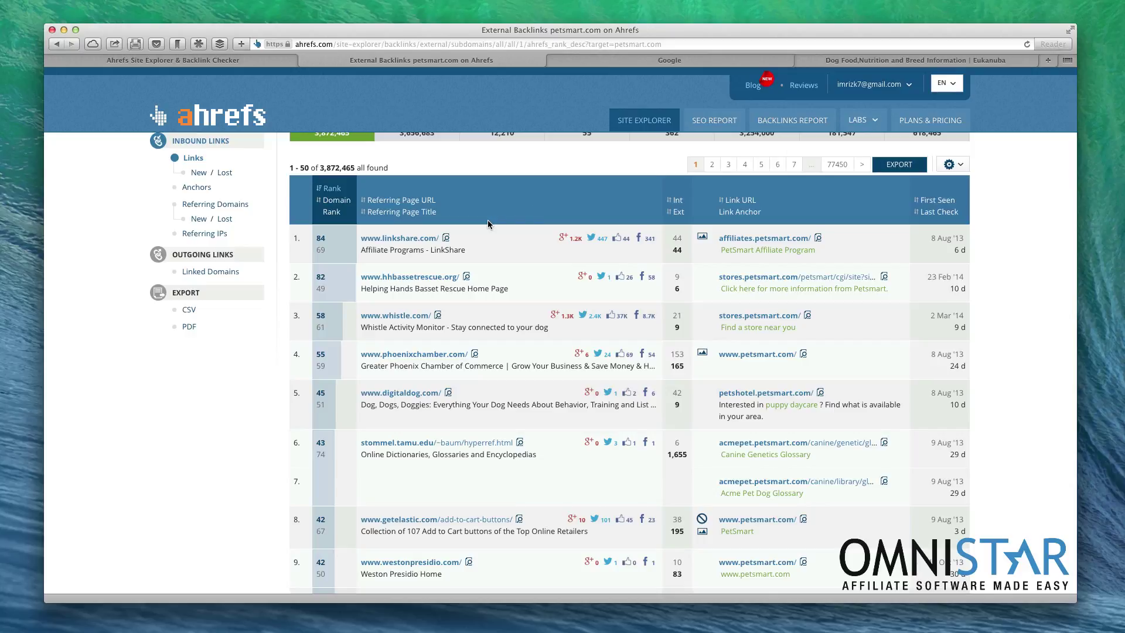
scroll(487, 221, "down", 1)
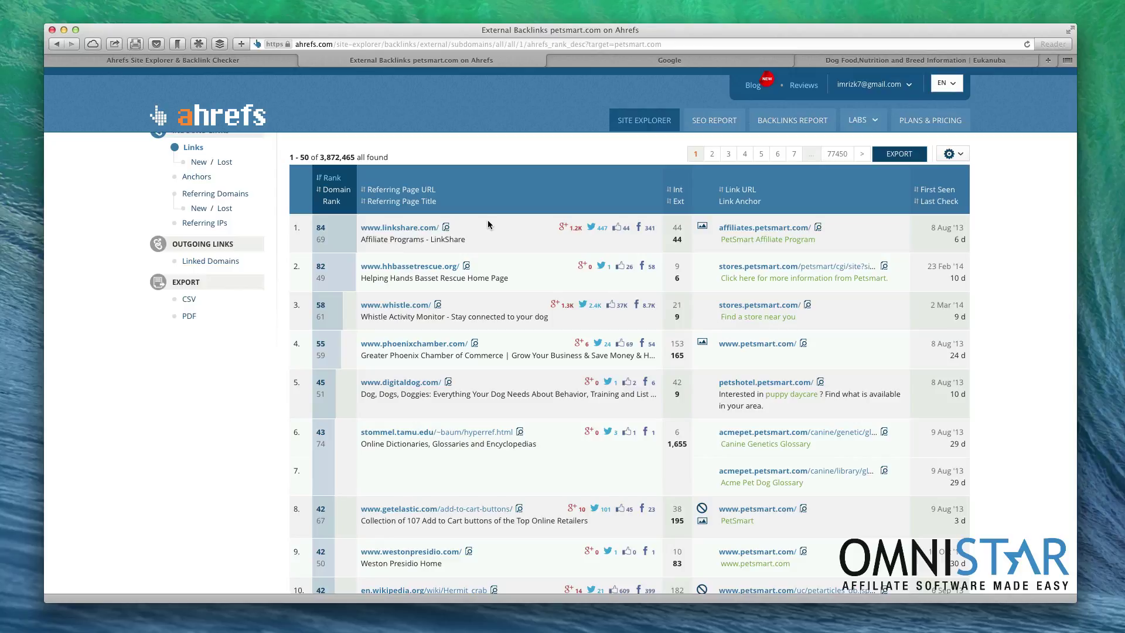
key("ctrl+Tab")
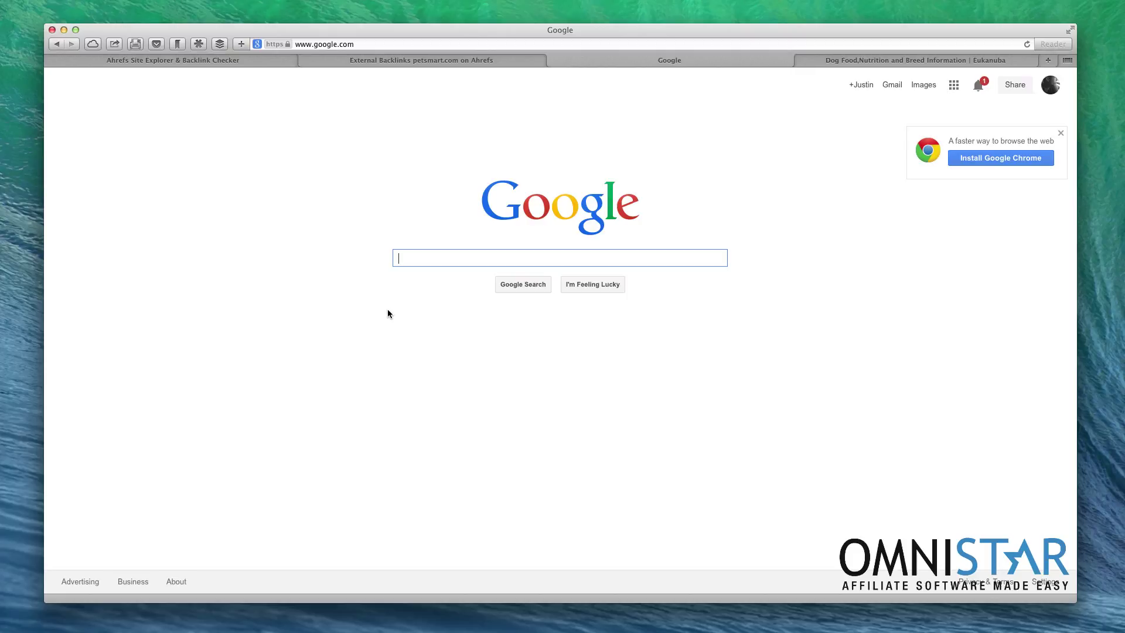
Search Google for "petsafe" + "authorized retailers"
type("\"petsafe")
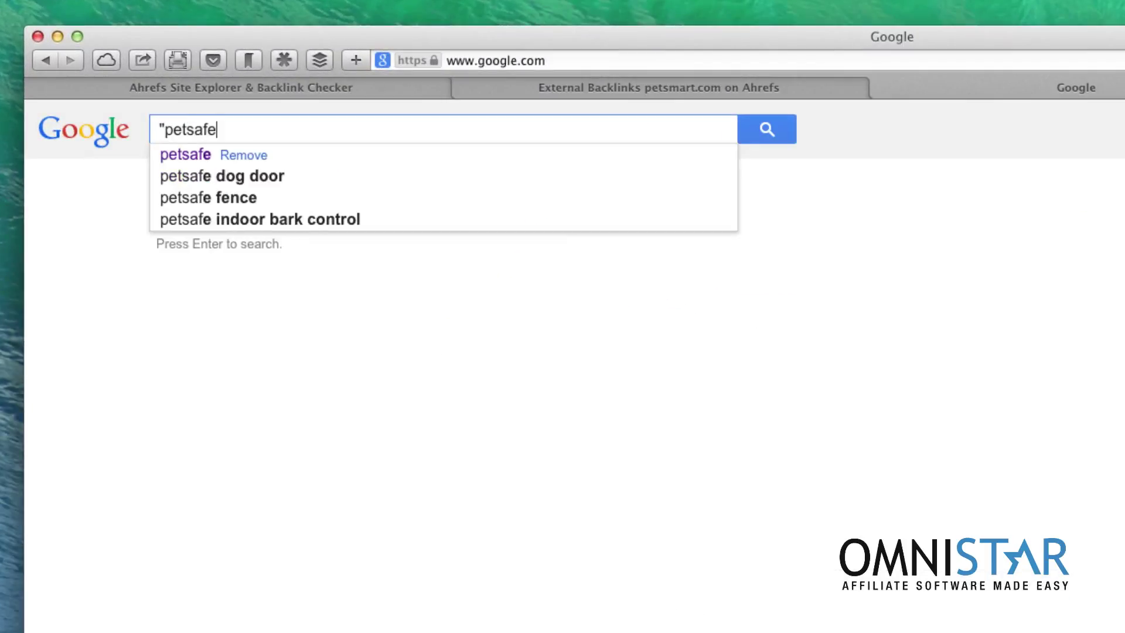
type("\"")
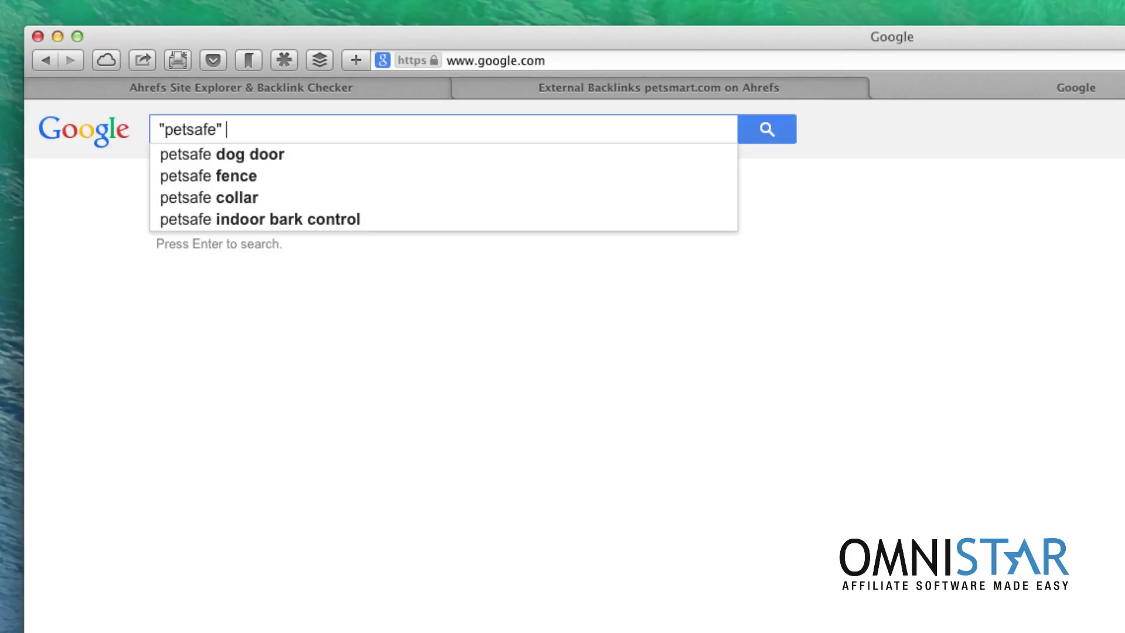
type(" + ")
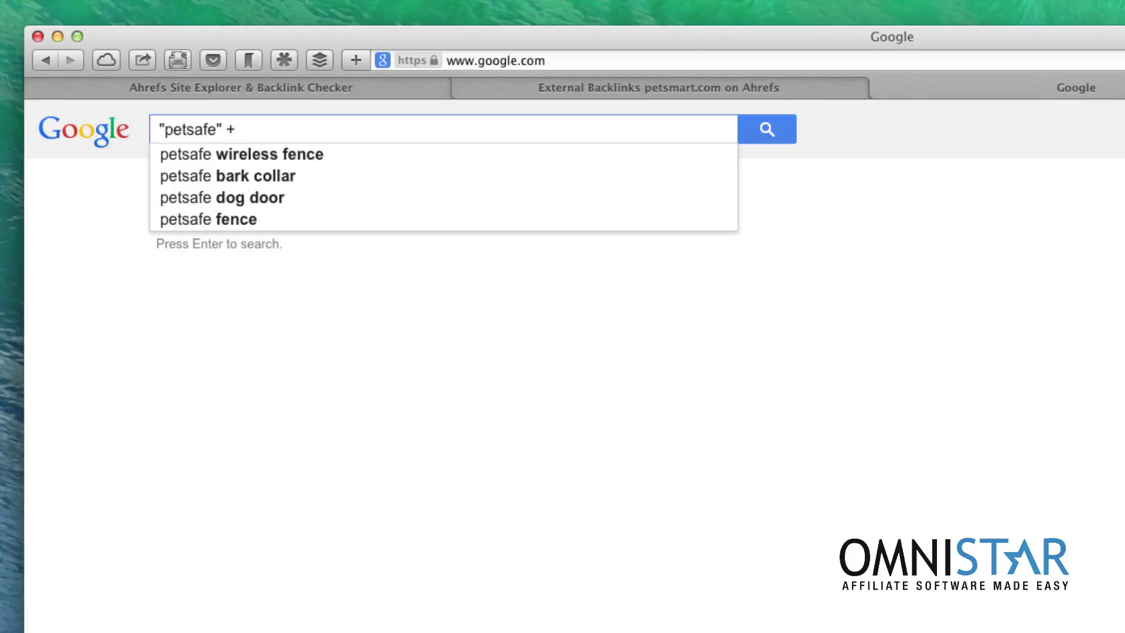
type("\"")
type("auth")
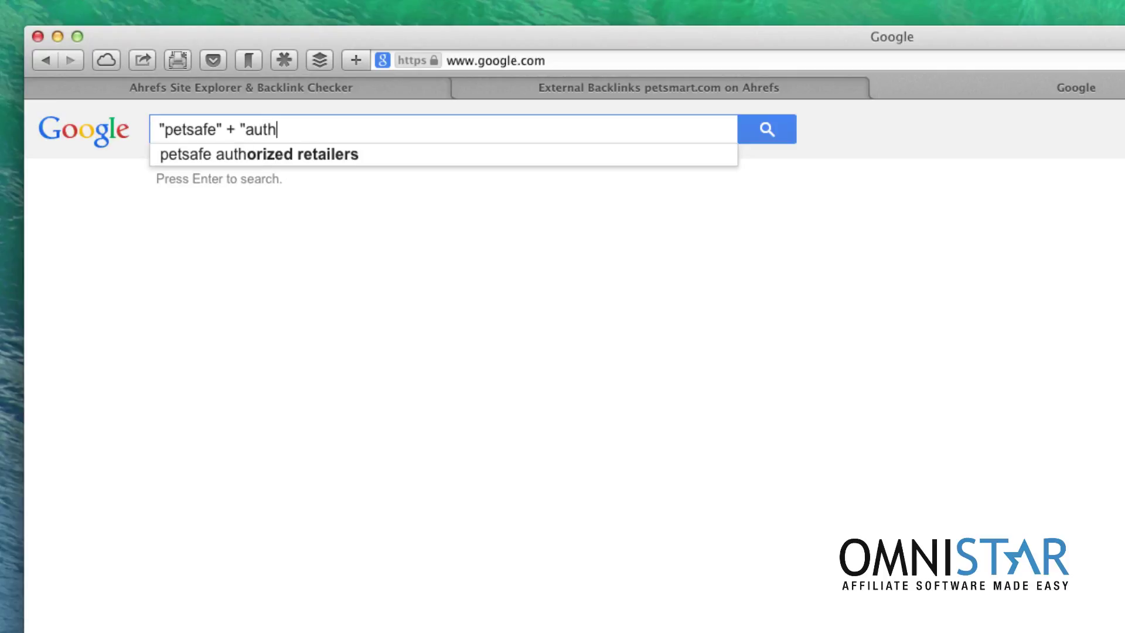
type("orized")
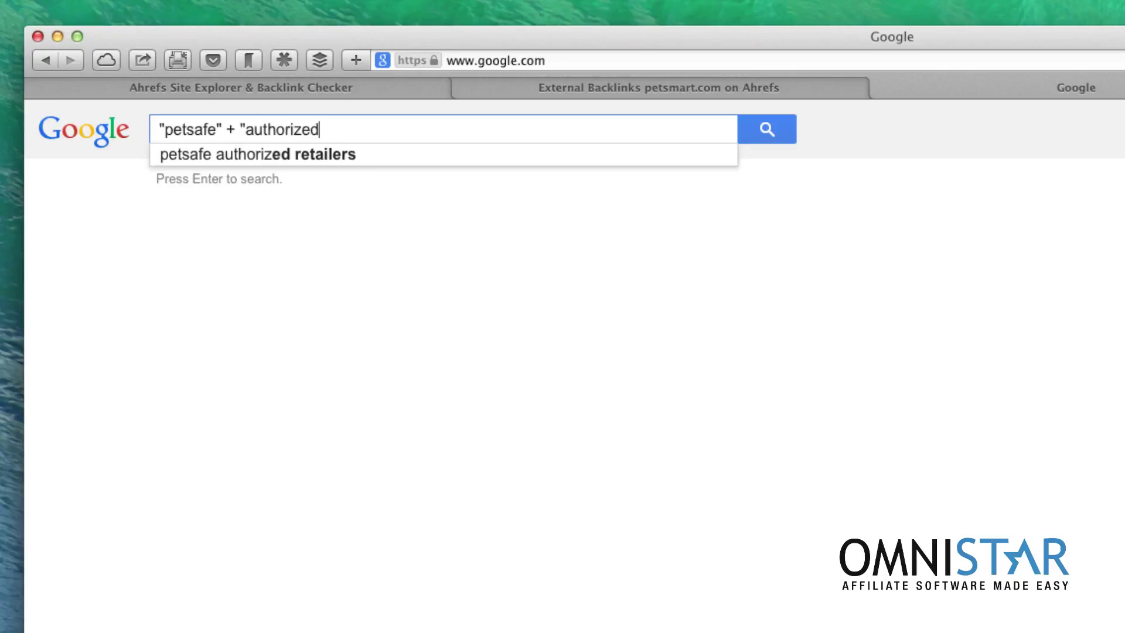
type(" retailers")
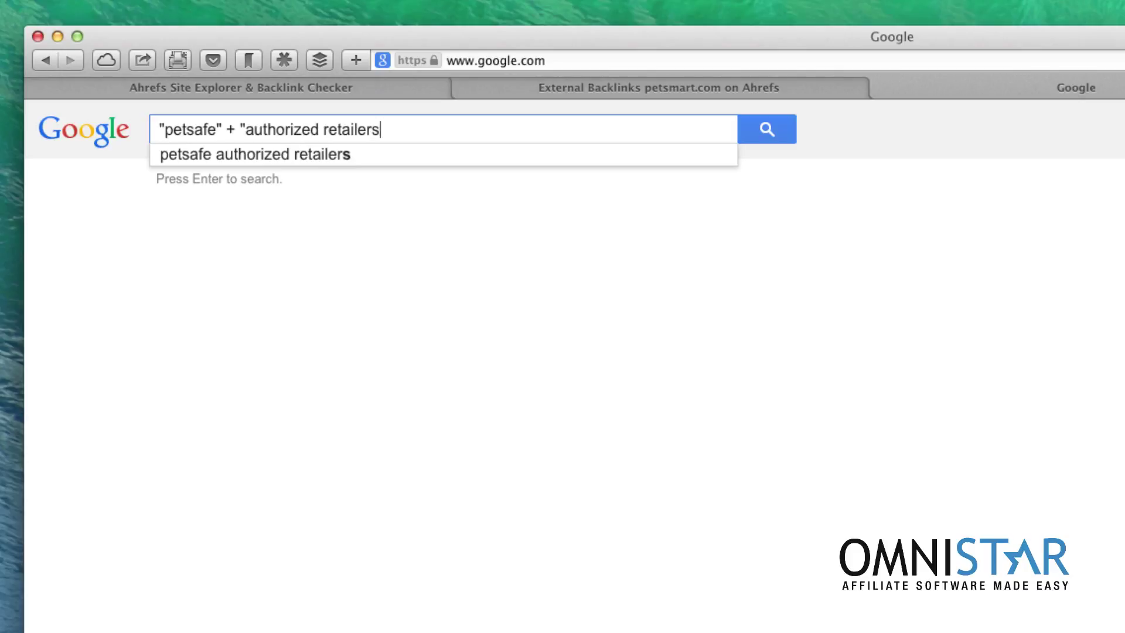
type("\"")
key("Return")
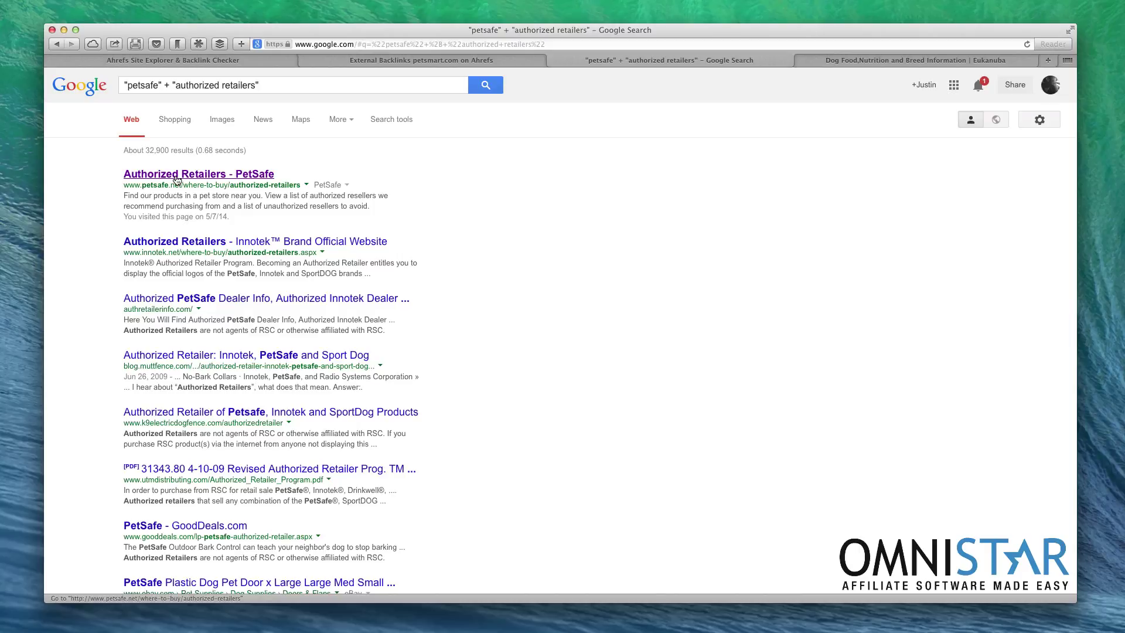
Open PetSafe's Authorized Retailers page, scroll the retailer list, then switch to the Eukanuba tab
left_click(177, 174)
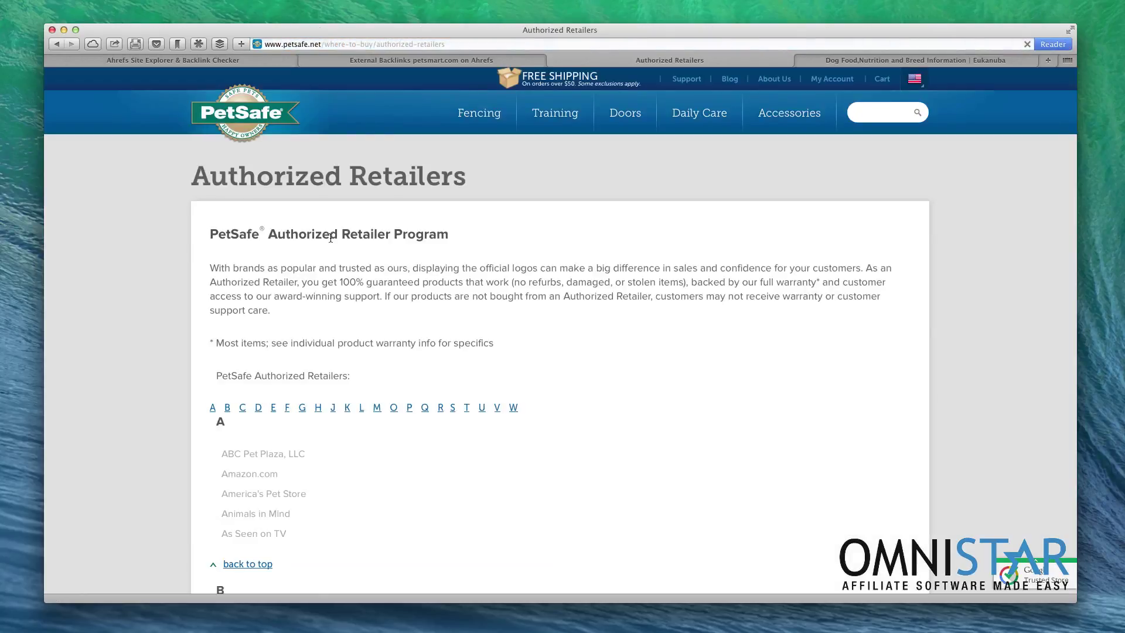
scroll(331, 240, "down", 1)
scroll(332, 240, "down", 4)
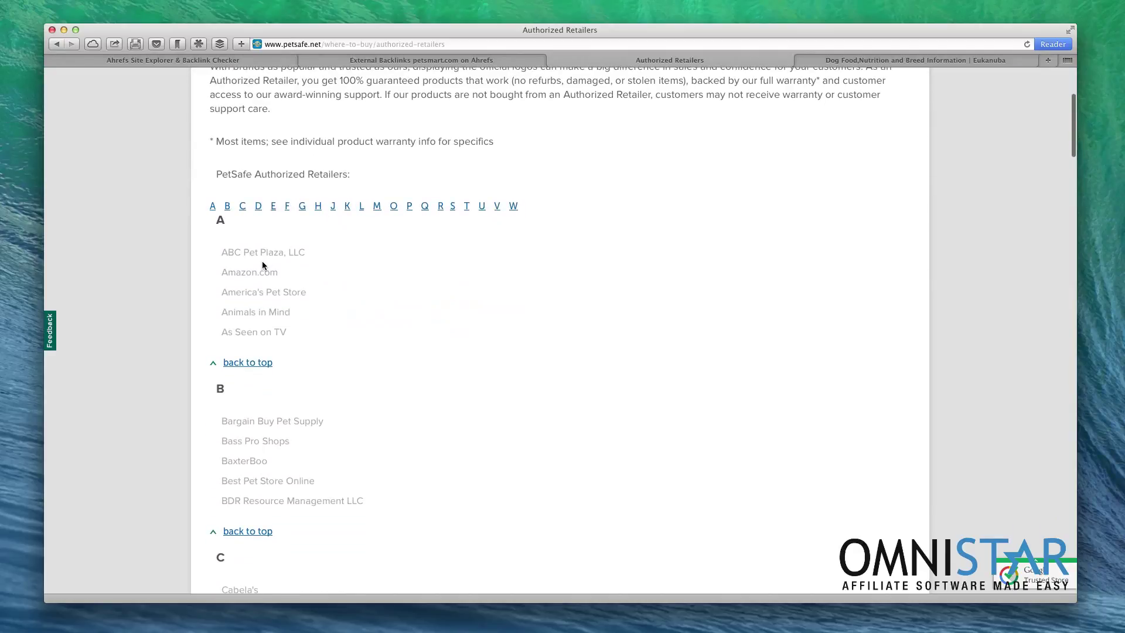
scroll(262, 264, "down", 2)
scroll(262, 263, "down", 3)
scroll(262, 262, "down", 5)
scroll(262, 262, "down", 5)
scroll(262, 262, "down", 3)
scroll(399, 142, "down", 5)
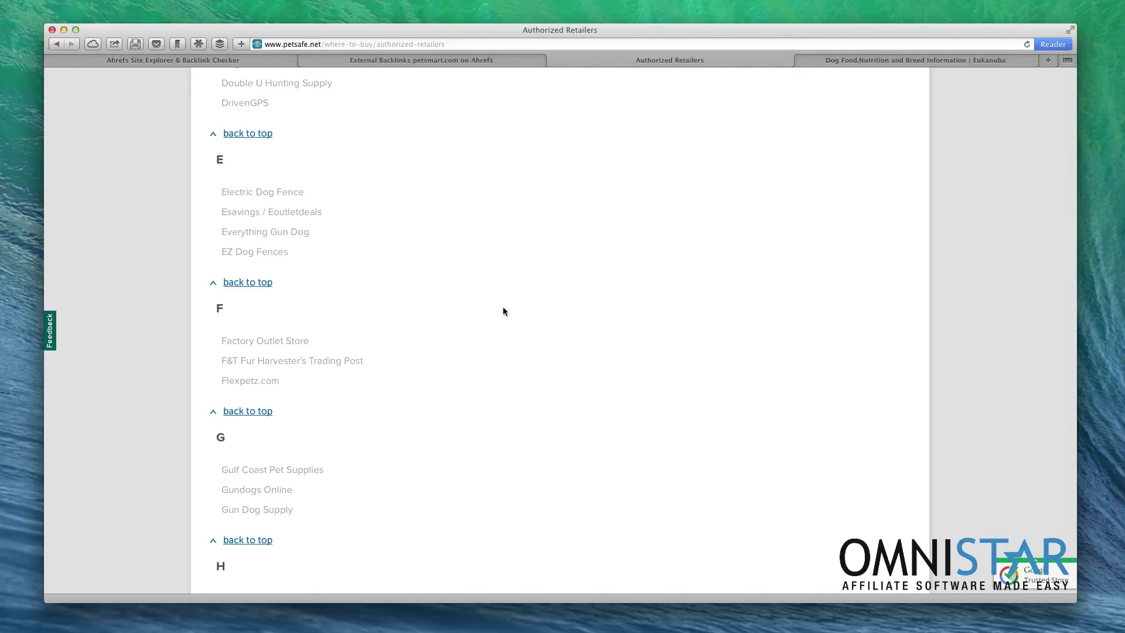
key("ctrl+Tab")
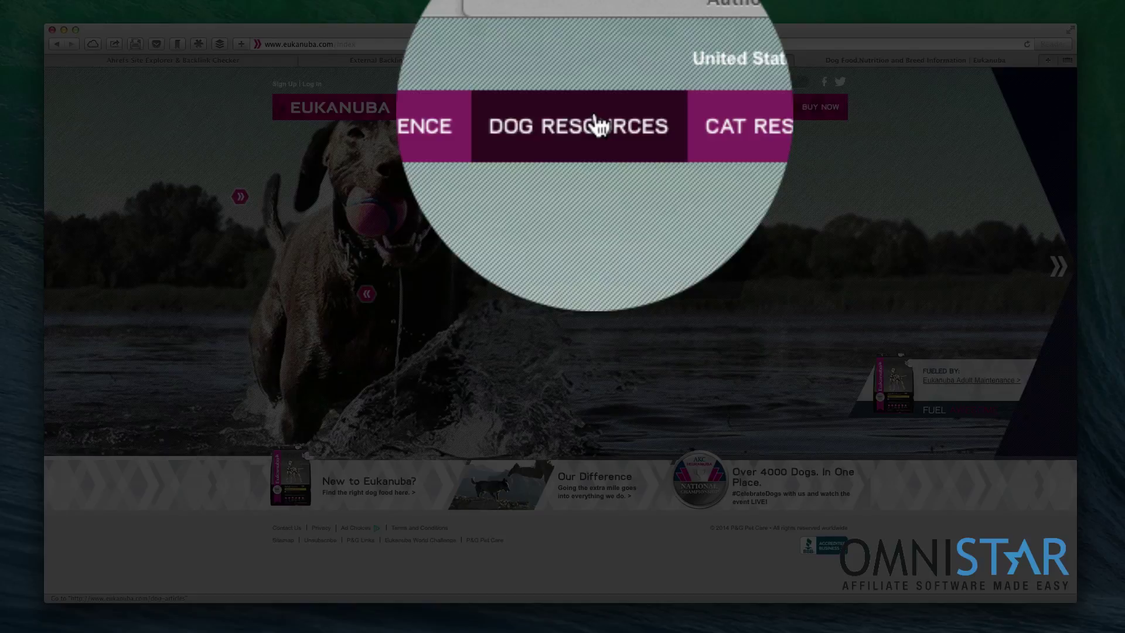
Go from Eukanuba's Dog Resources to the Let's Move dog activity articles and scroll them
left_click(594, 117)
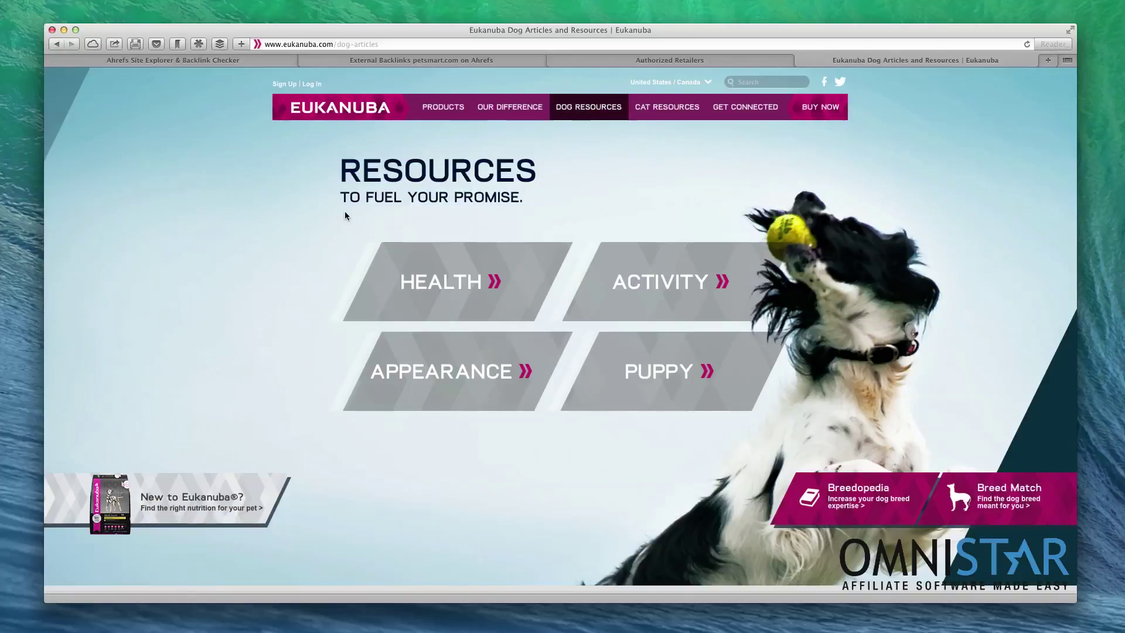
mouse_move(675, 281)
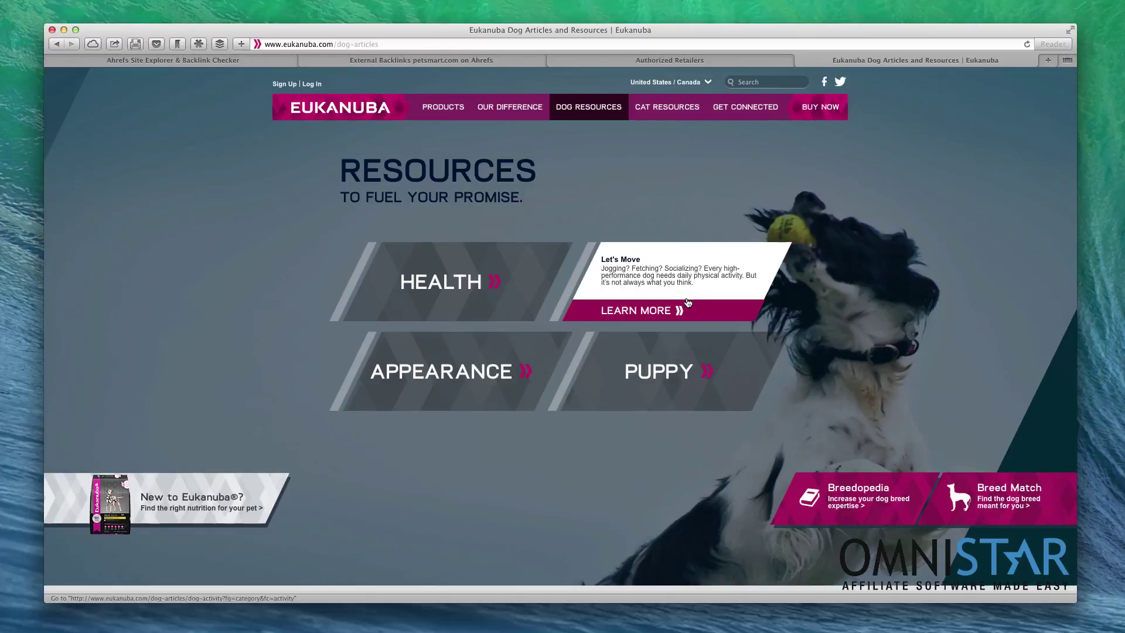
left_click(688, 302)
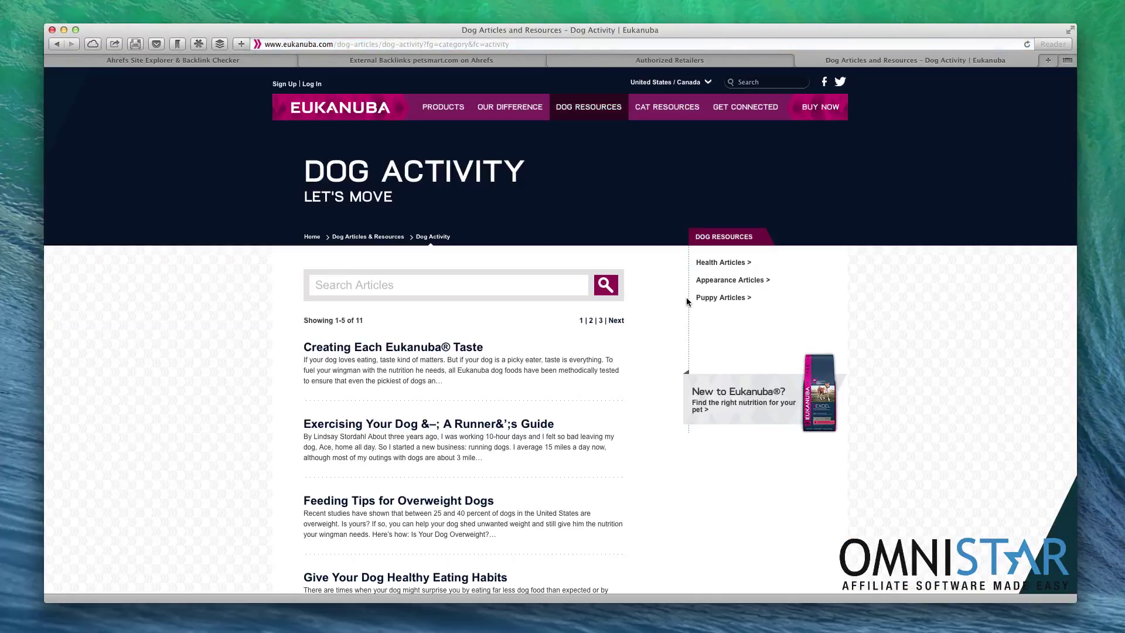
scroll(244, 237, "down", 3)
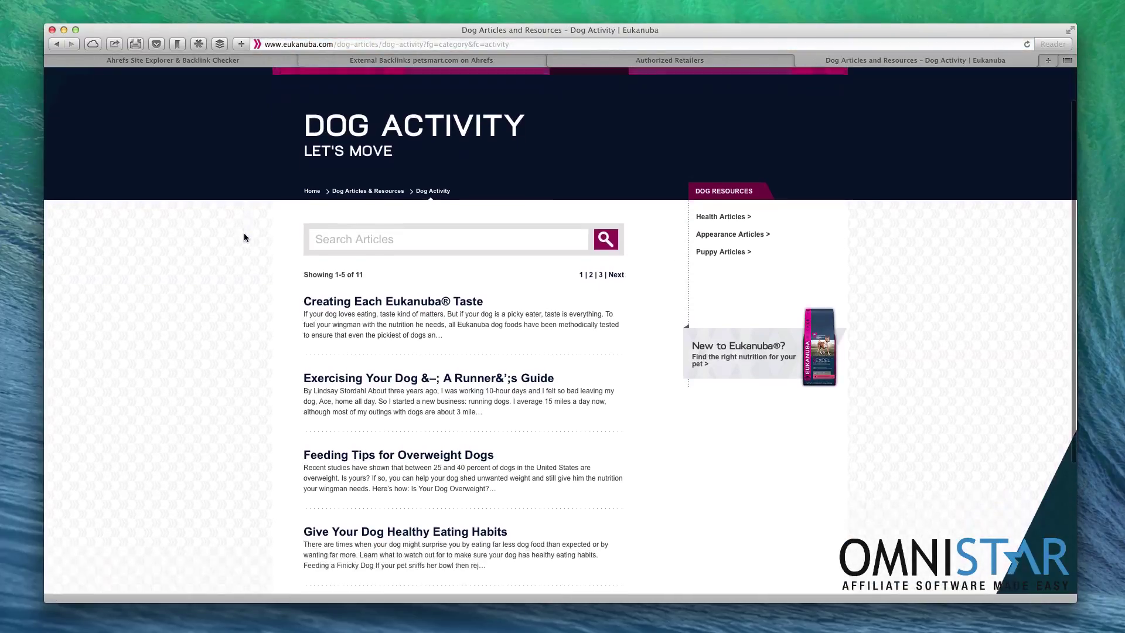
scroll(244, 234, "down", 2)
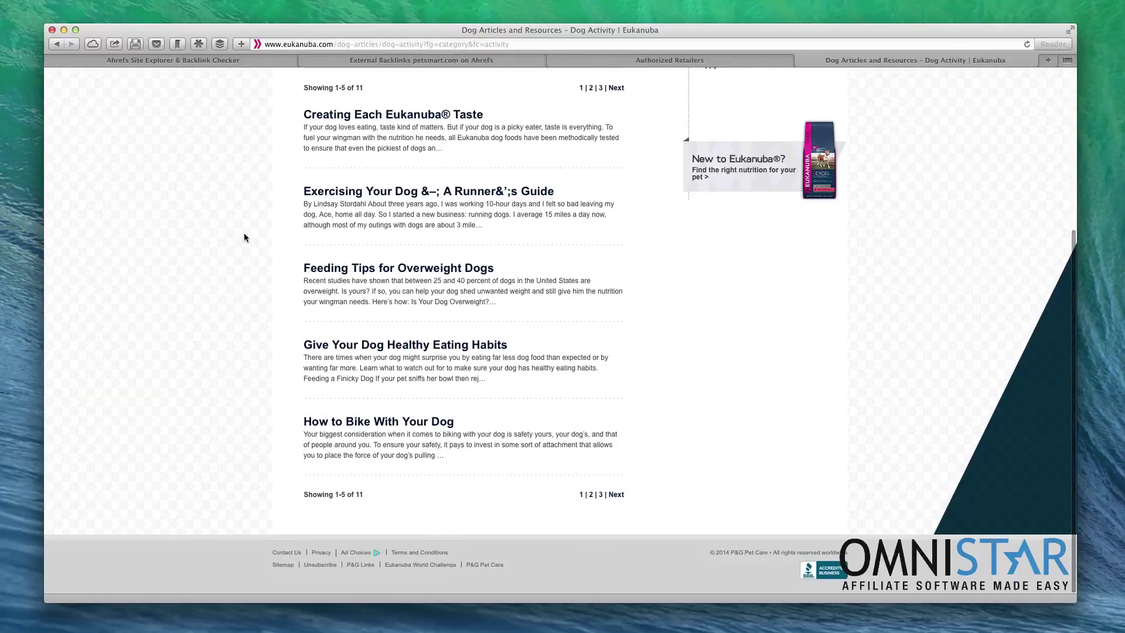
scroll(244, 235, "up", 3)
scroll(245, 237, "up", 2)
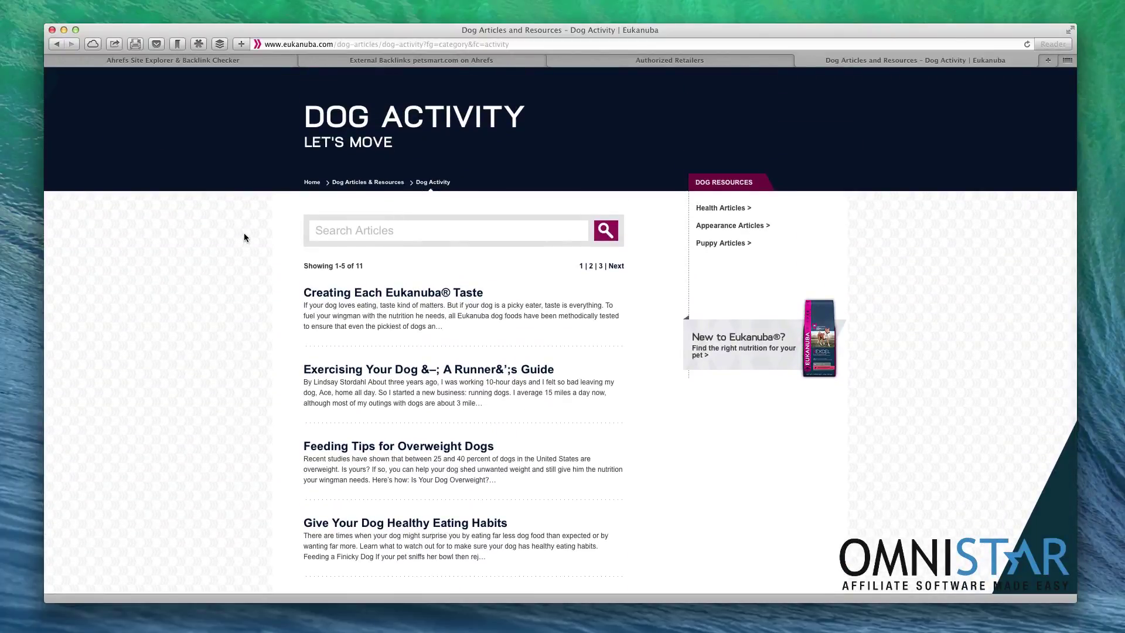